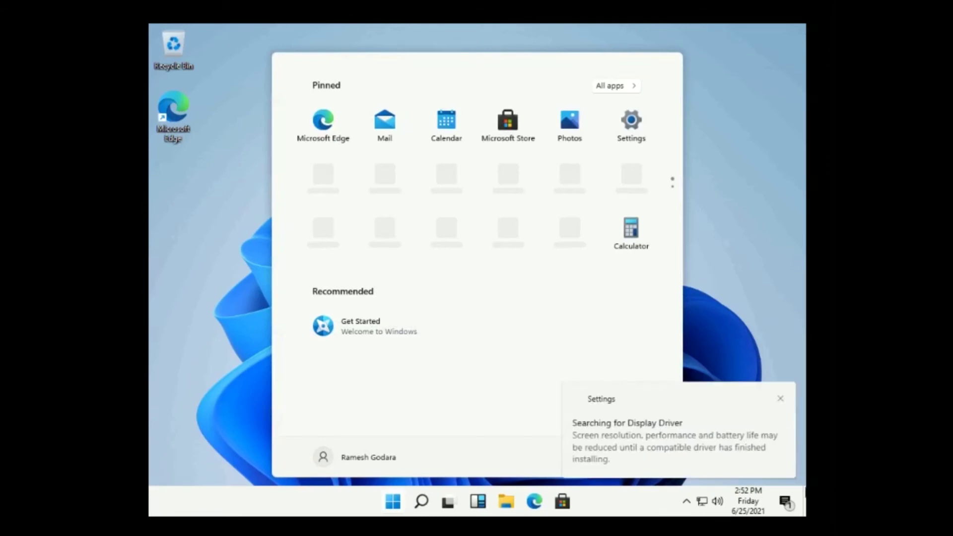
- Dismiss the display driver notification and close Start to leave the desktop clear
left_click(780, 398)
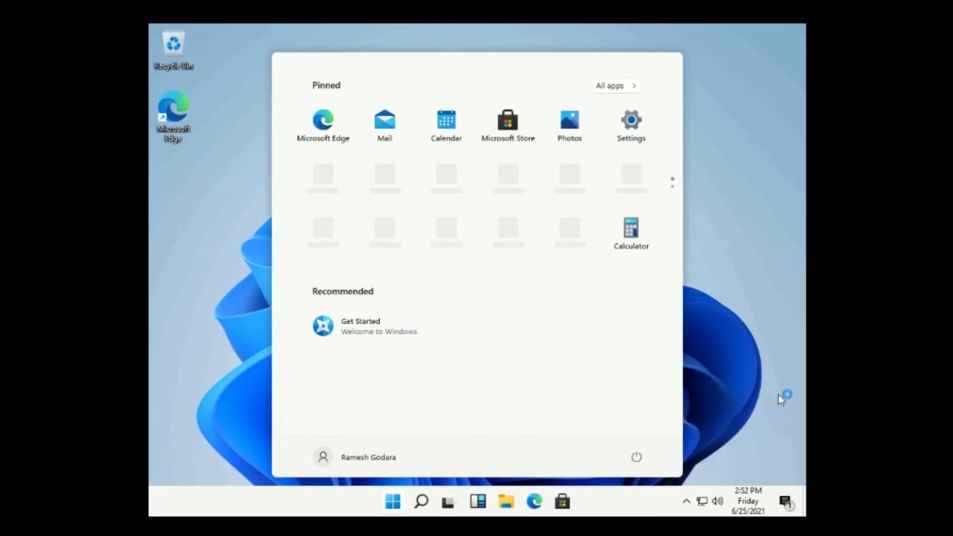
left_click(733, 355)
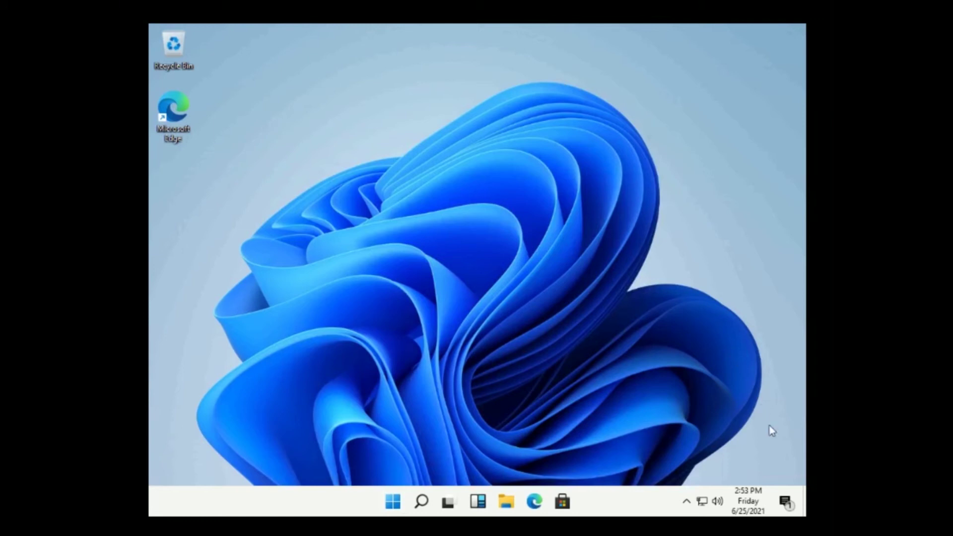
- Look through the full list of installed apps in Start and both pages of pinned apps
key("super")
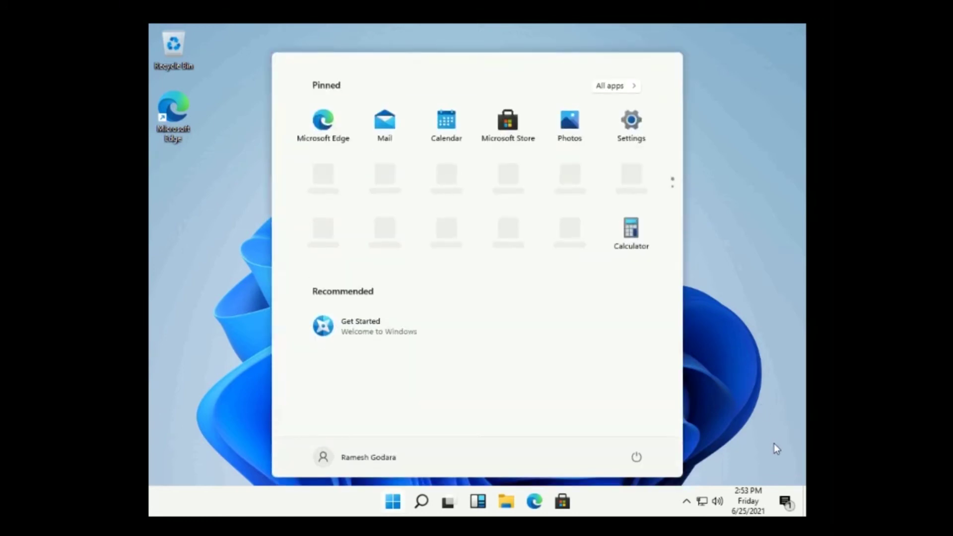
left_click(620, 88)
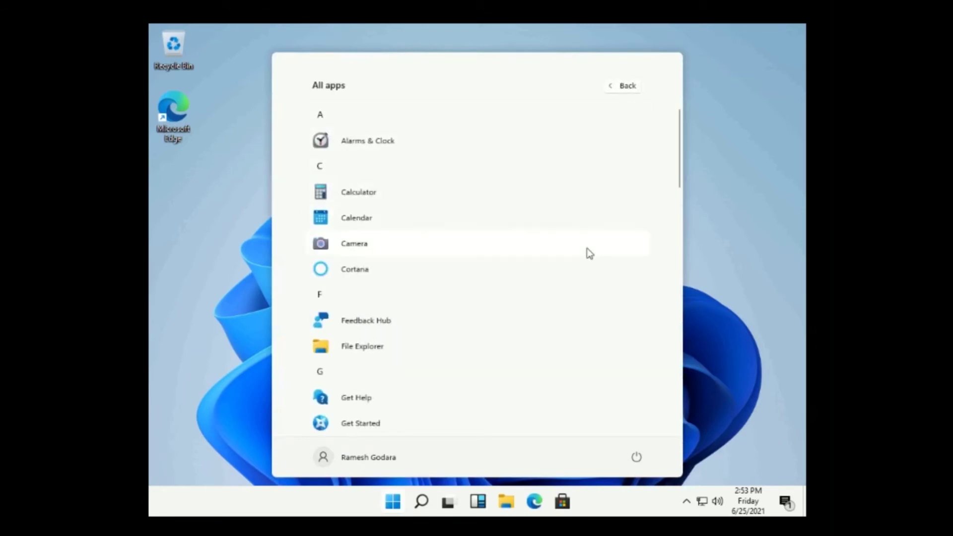
scroll(585, 271, "down", 15)
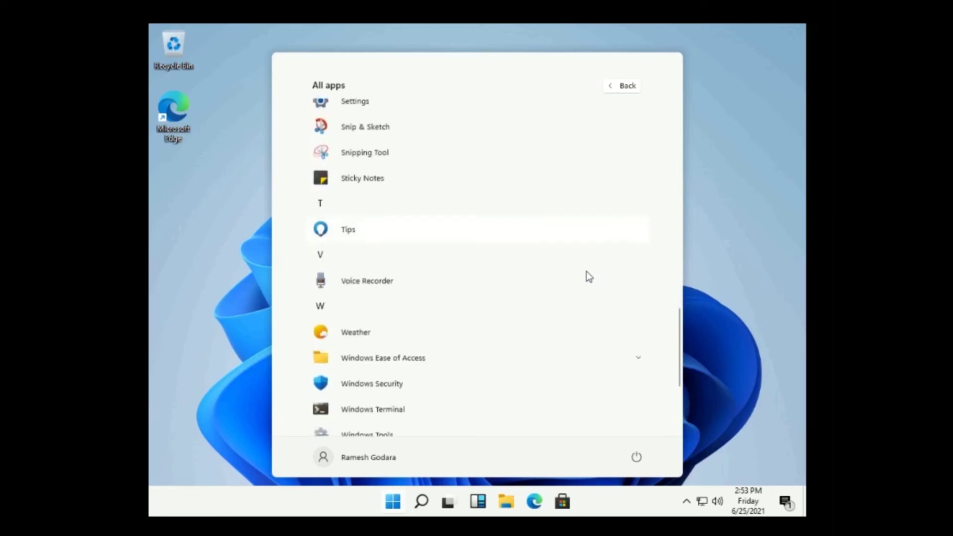
scroll(586, 273, "up", 15)
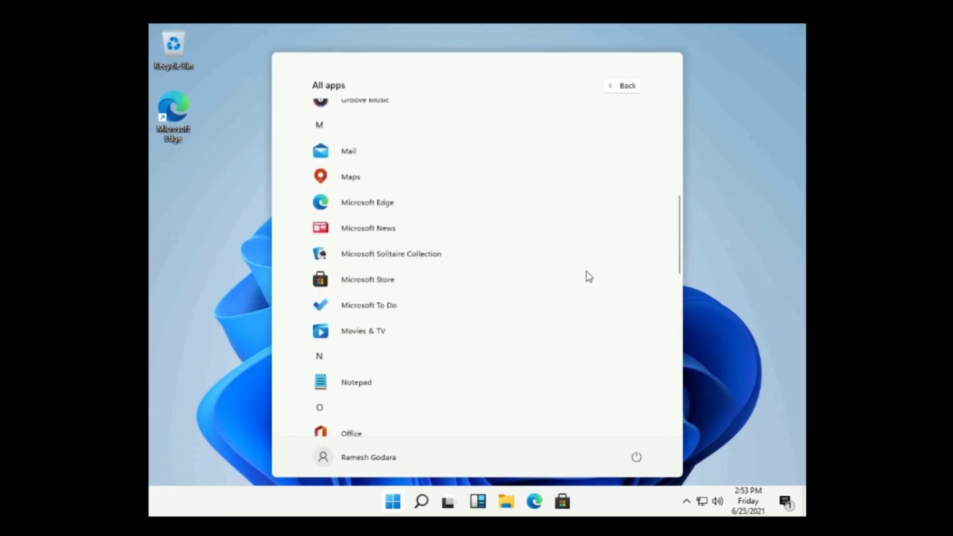
left_click(627, 88)
scroll(571, 171, "down", 1)
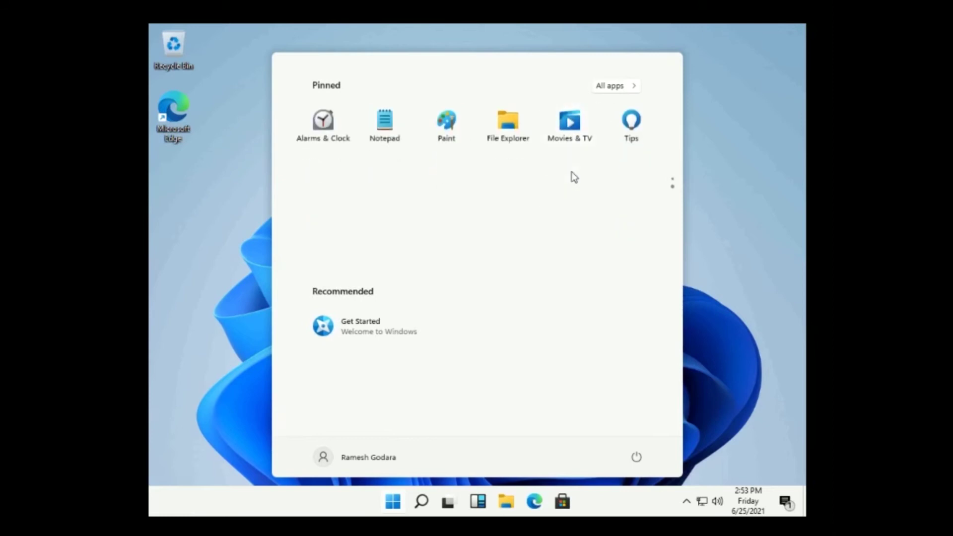
scroll(571, 171, "up", 1)
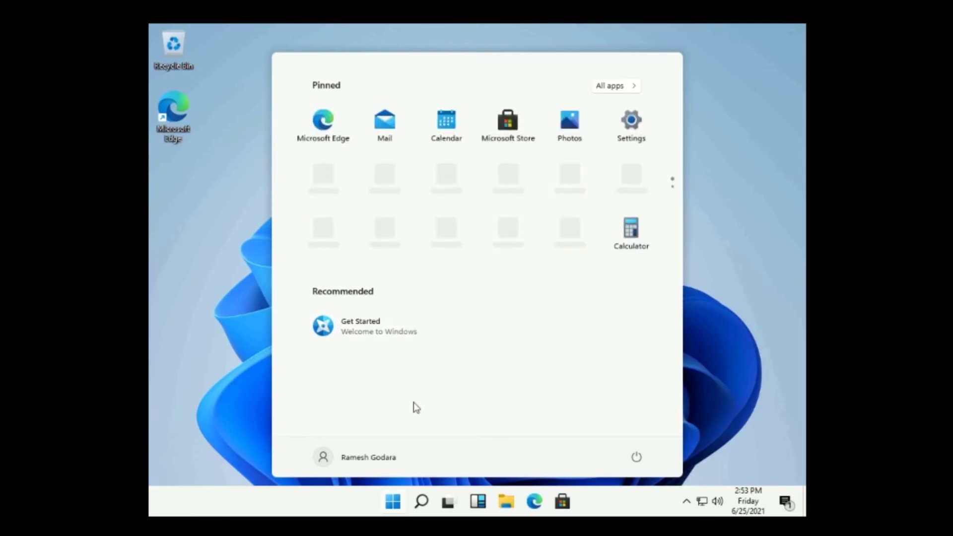
- Show the user account options and the power options in Start, choosing none of them
left_click(353, 459)
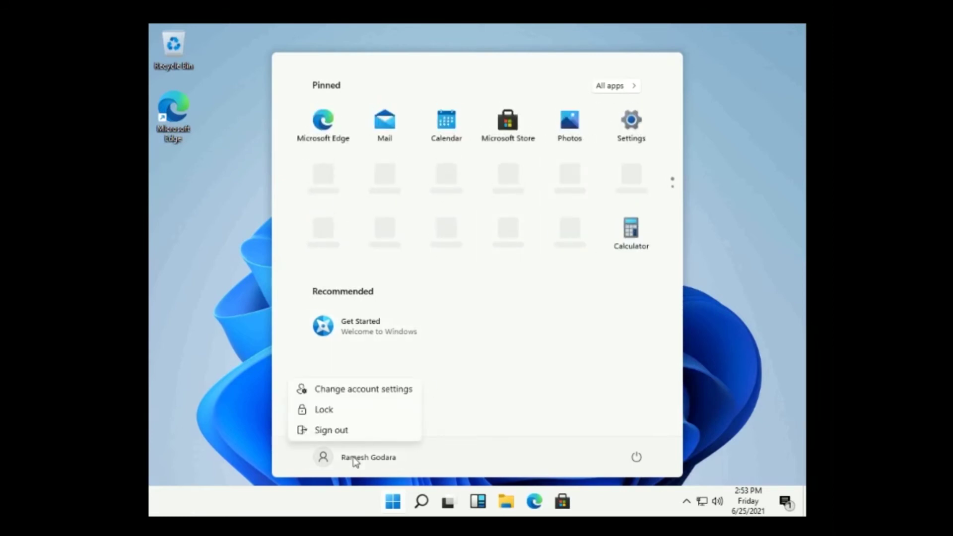
left_click(353, 459)
left_click(354, 459)
left_click(354, 459)
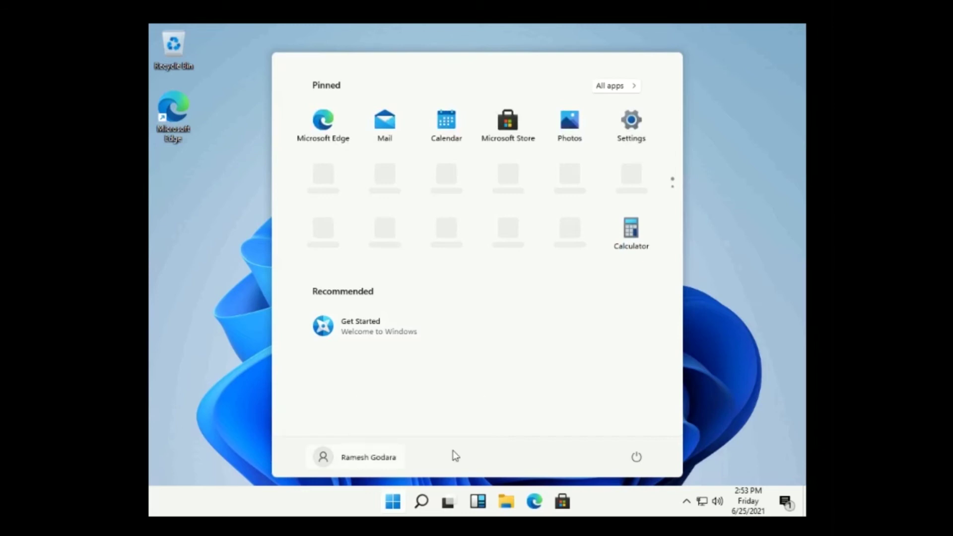
left_click(636, 456)
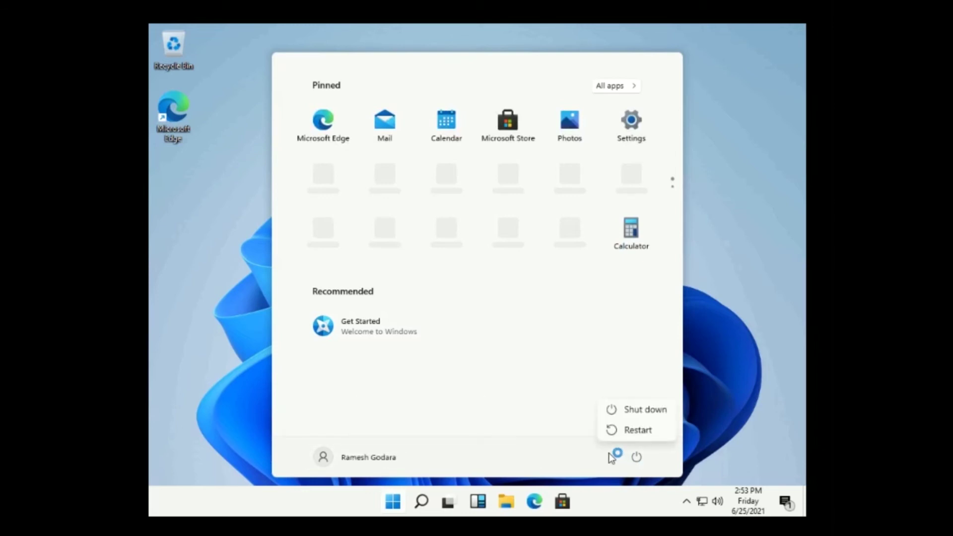
left_click(635, 456)
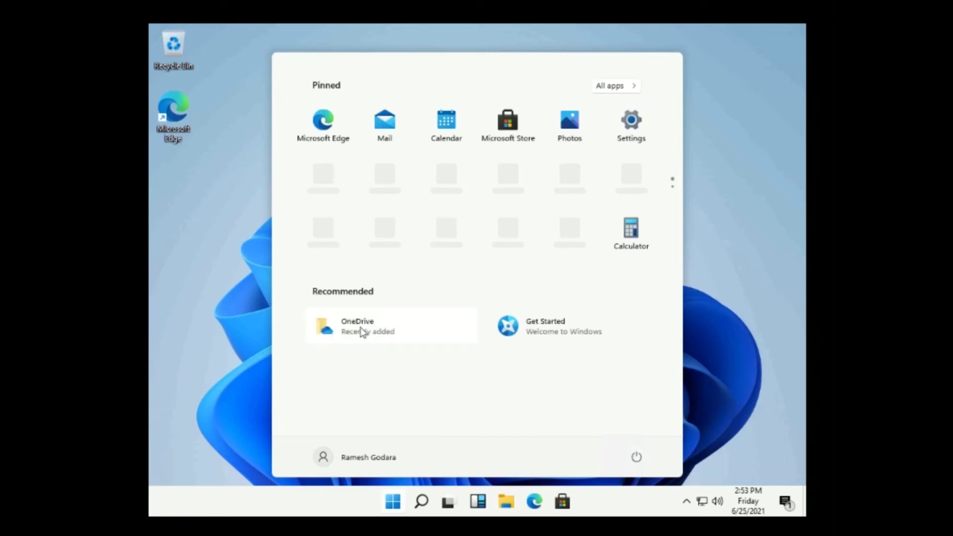
- Open the recommended Get Started app, go through its welcome pages to the end, and close it
left_click(541, 335)
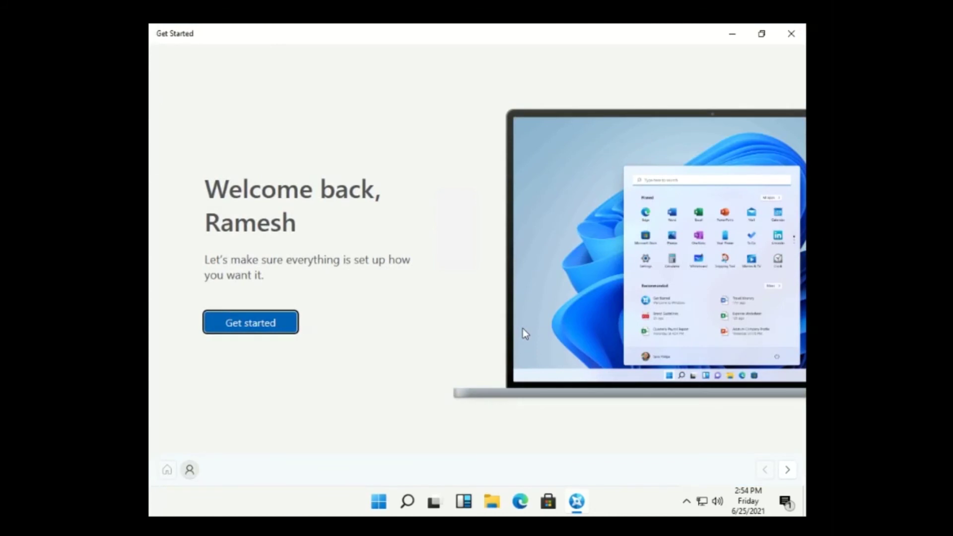
key("Return")
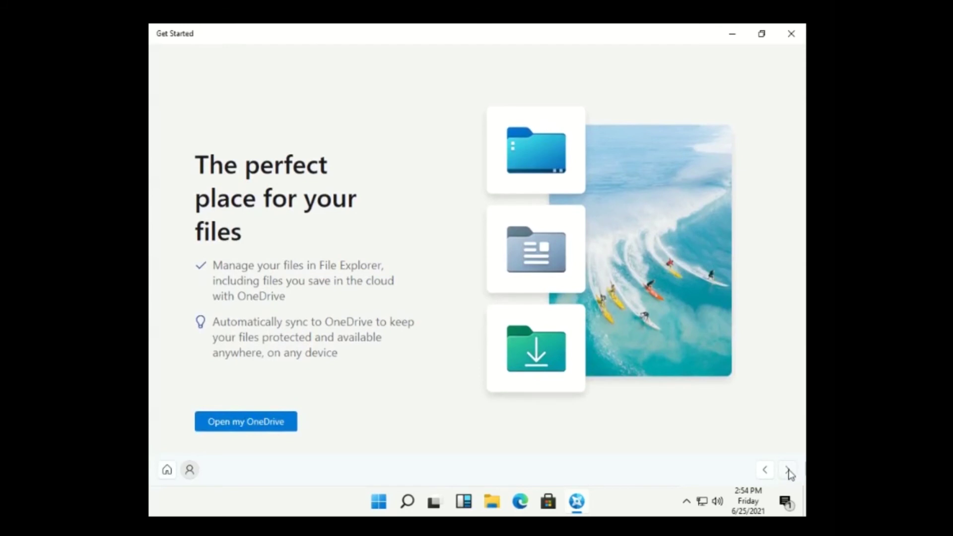
left_click(788, 470)
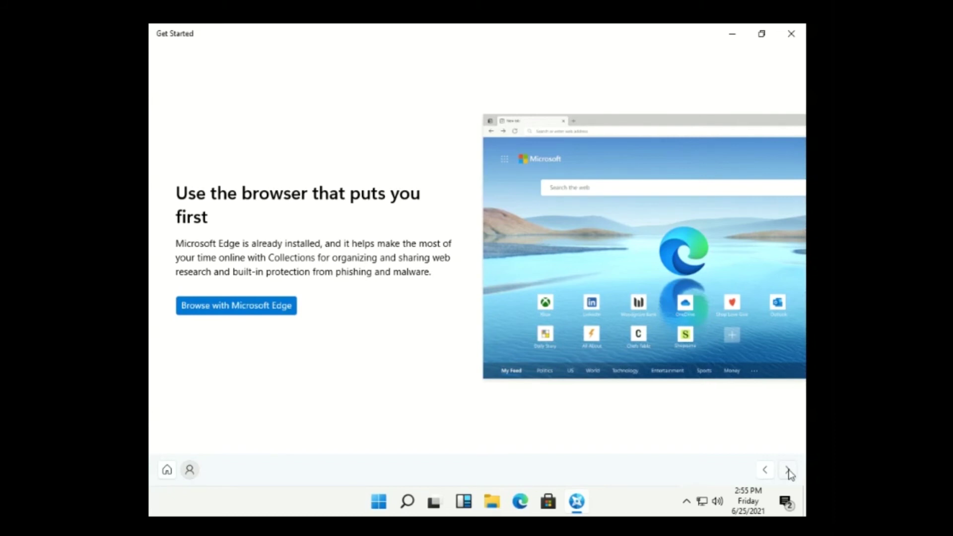
left_click(789, 470)
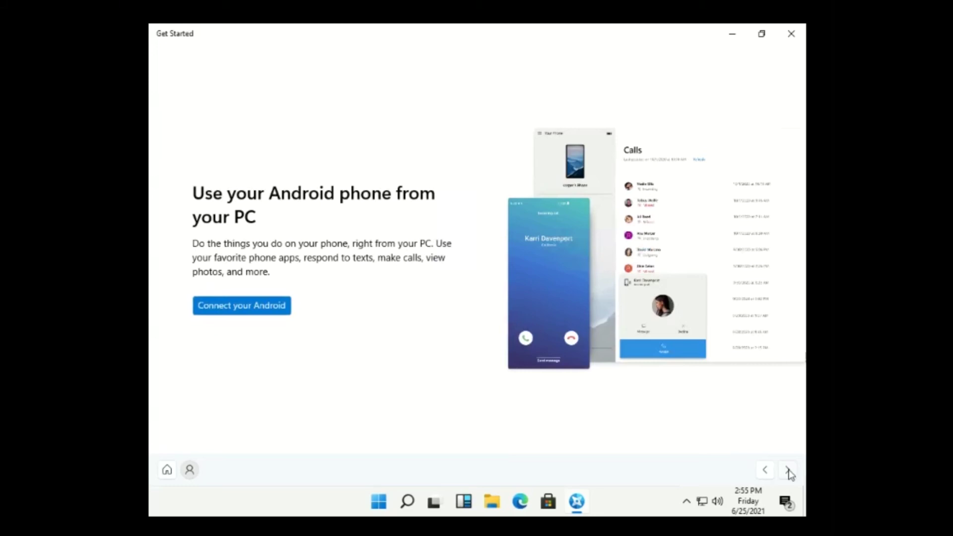
left_click(789, 470)
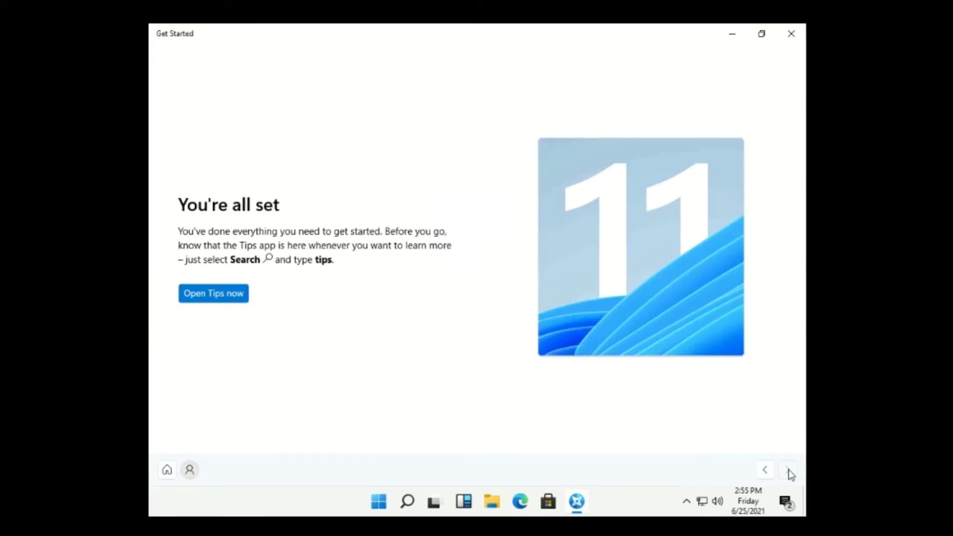
left_click(791, 34)
- Search Windows for "setting", open the Settings app to view its categories, and close it
key("super")
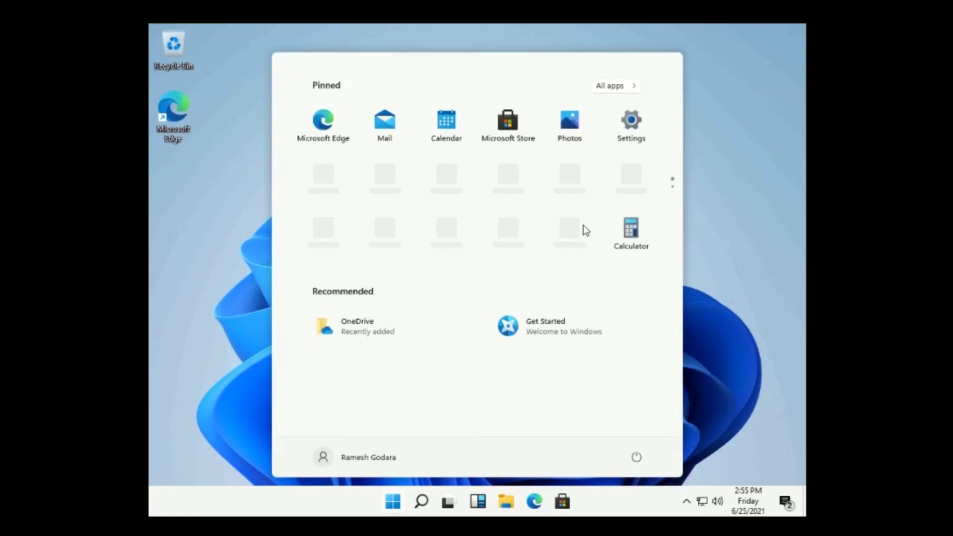
key("super")
left_click(421, 501)
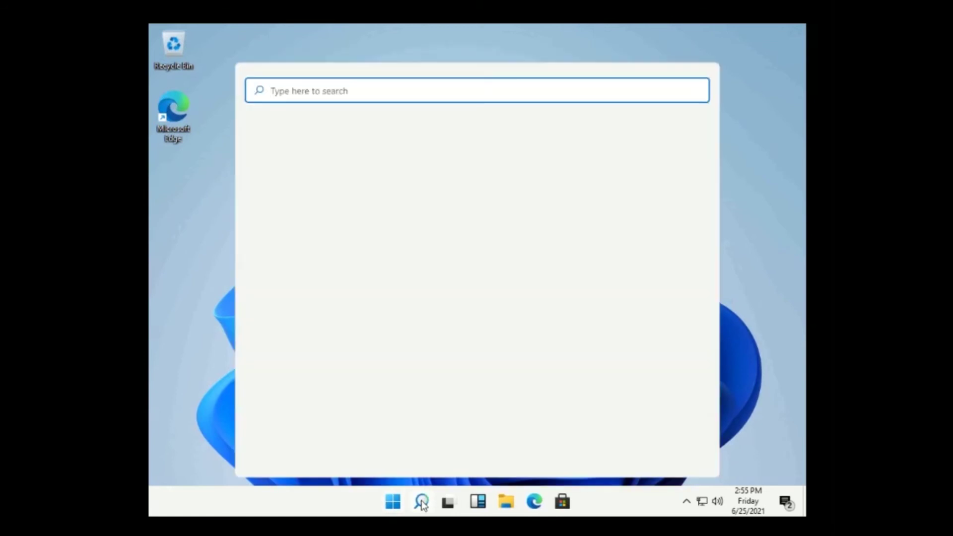
type("setting")
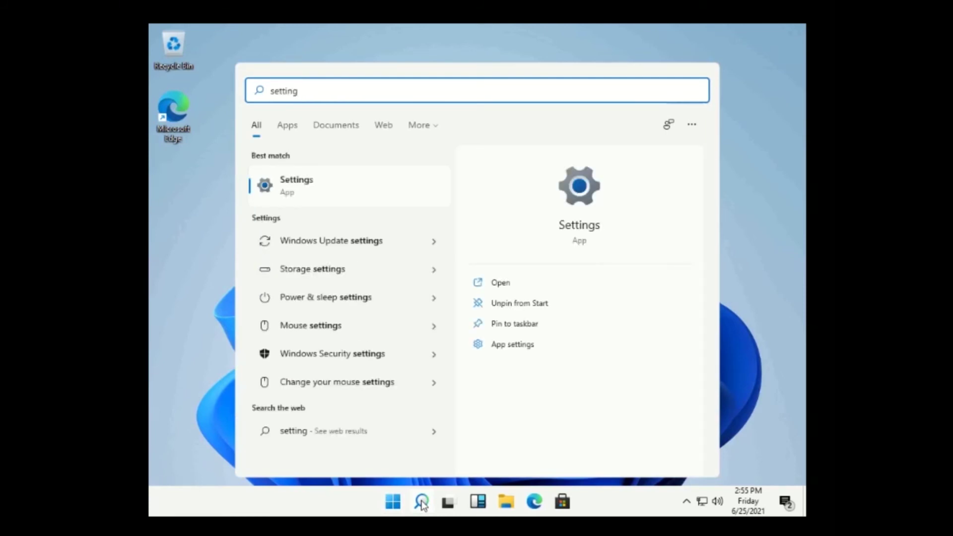
key("Return")
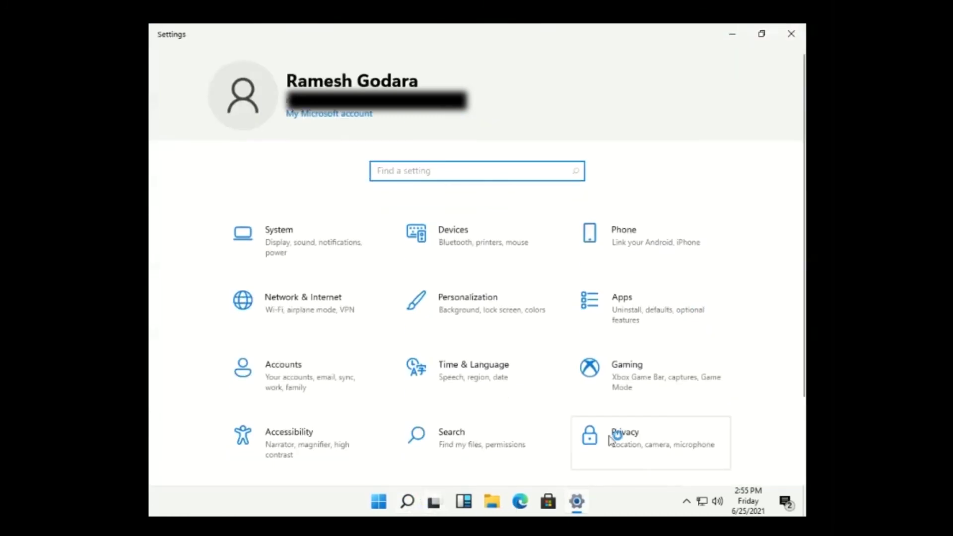
key("alt+F4")
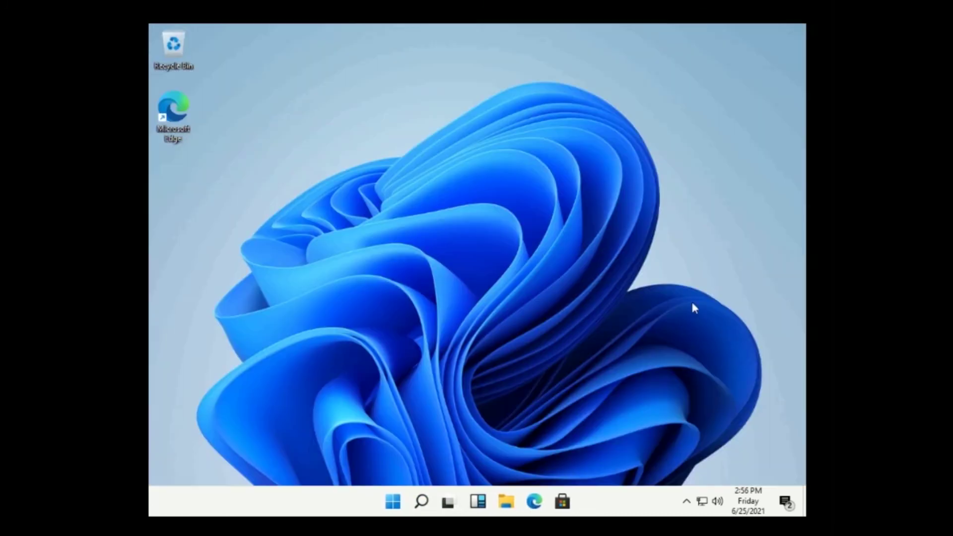
- Show the virtual desktops in Task View and return to the current desktop
left_click(447, 502)
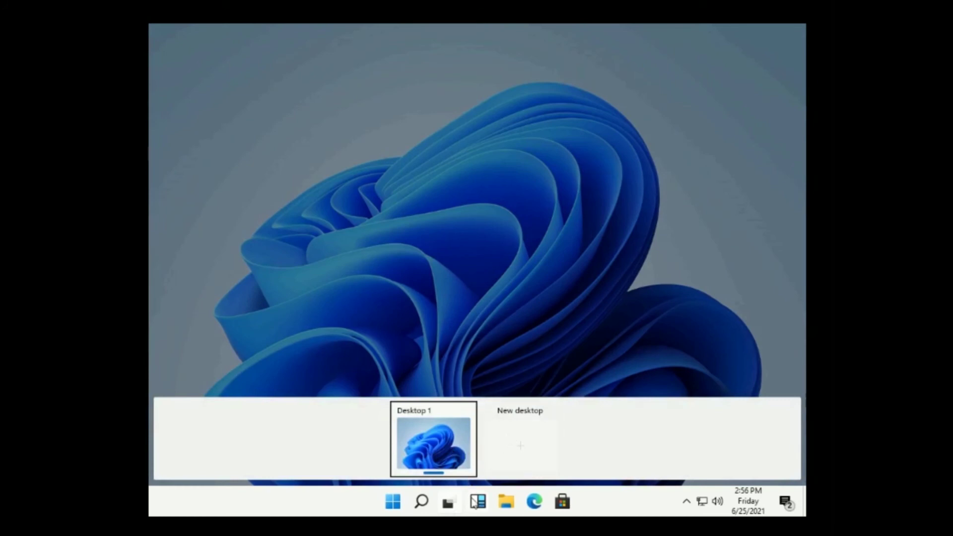
left_click(431, 341)
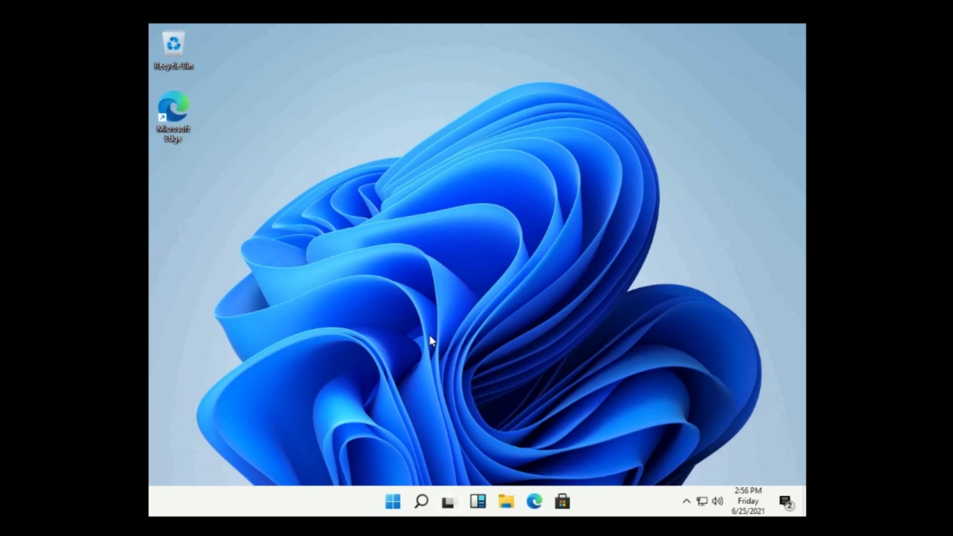
- Open a maximized File Explorer window and show the folders and drives of This PC
key("super+e")
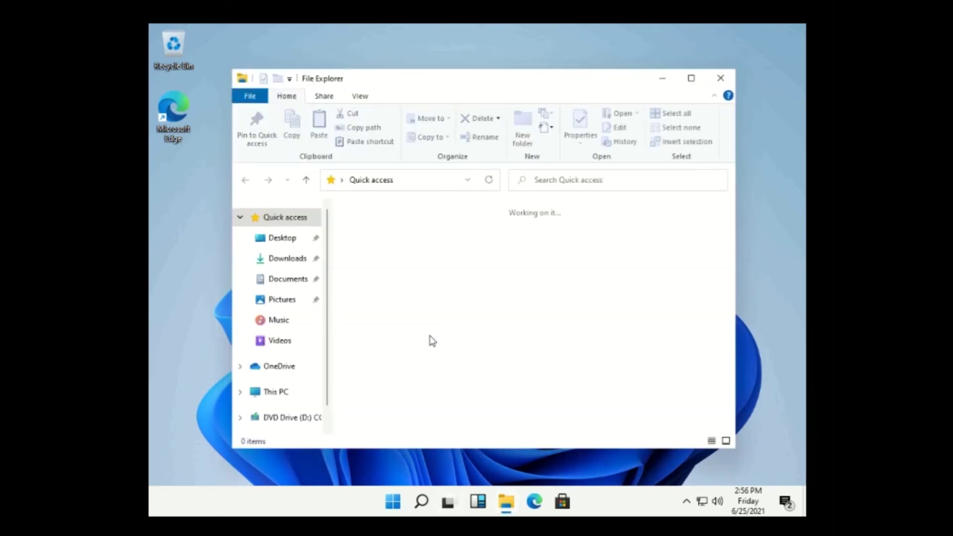
key("super+Up")
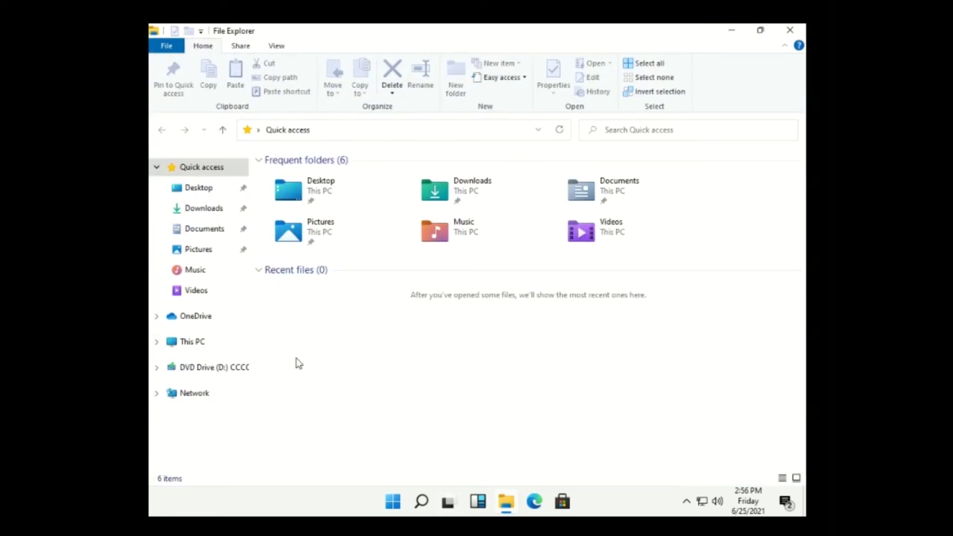
left_click(180, 347)
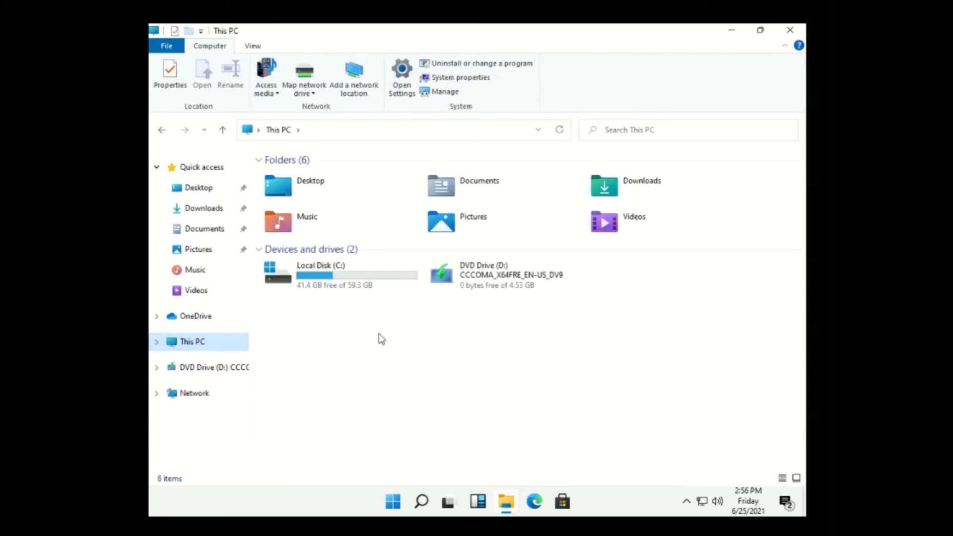
- Look through the property pages of Local Disk (C:), then close the properties and File Explorer
left_click(352, 276)
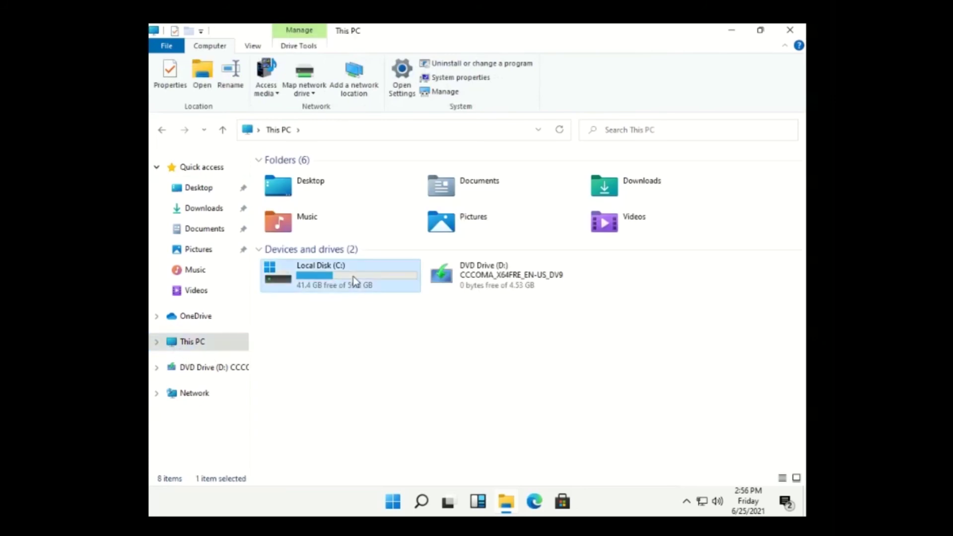
key("alt+Return")
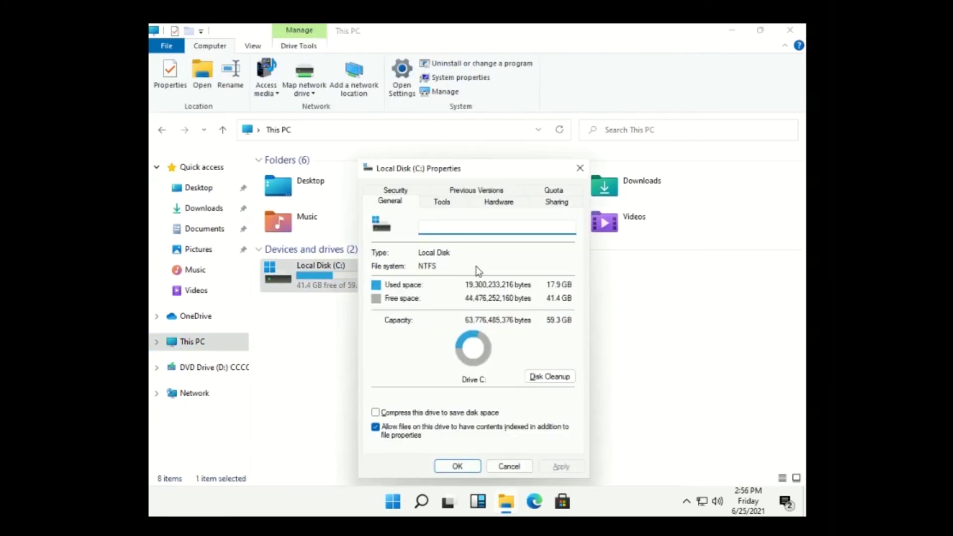
key("ctrl+Tab")
key("ctrl+Tab")
key("ctrl+Tab")
key("ctrl+Tab")
key("ctrl+Tab")
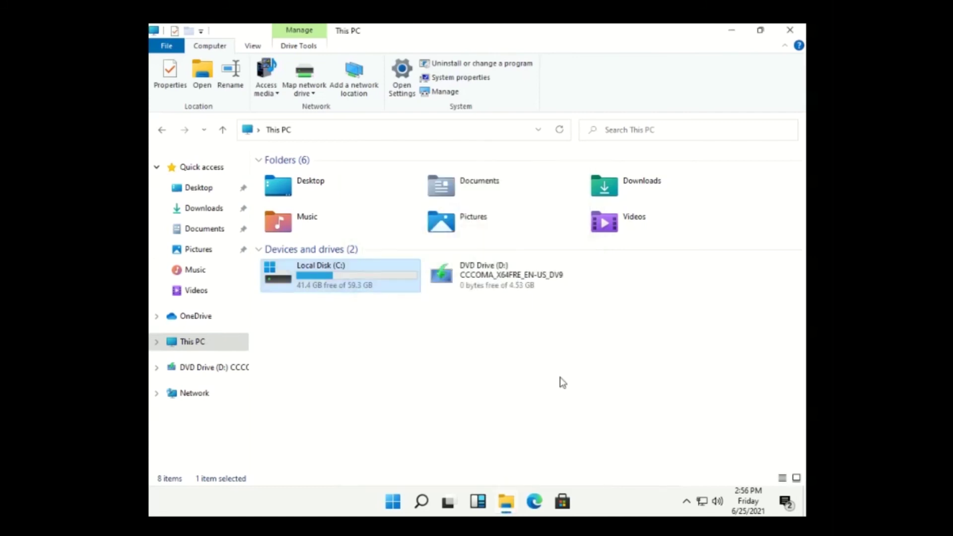
left_click(790, 30)
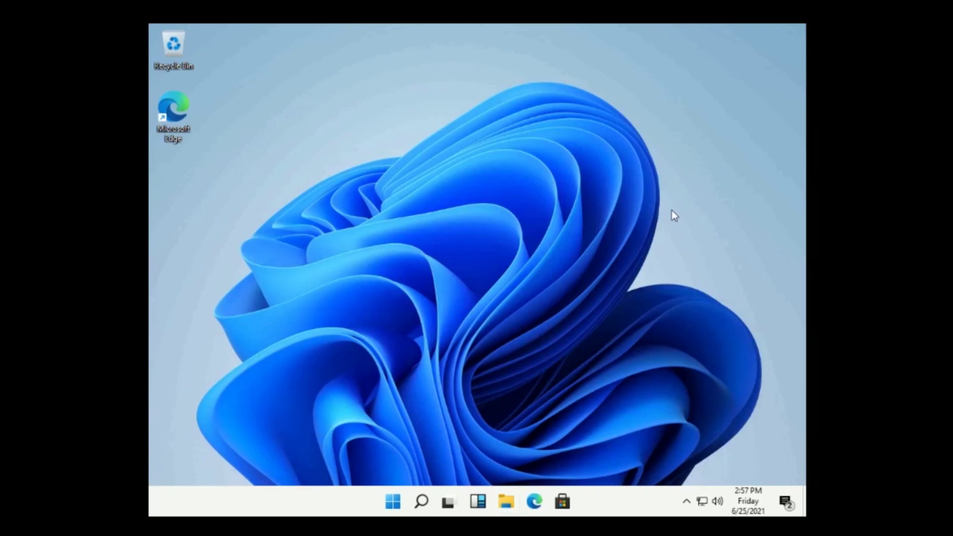
- Open twelve separate File Explorer windows in a cascade on the desktop
key("super+e")
key("super+e")
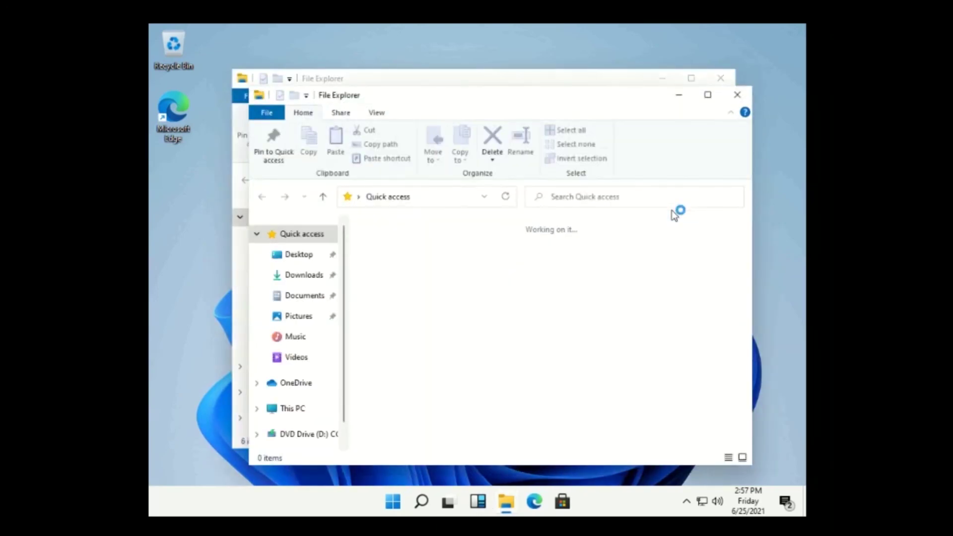
key("super+e")
key("super+e")
key("super+e")
key("super+e")
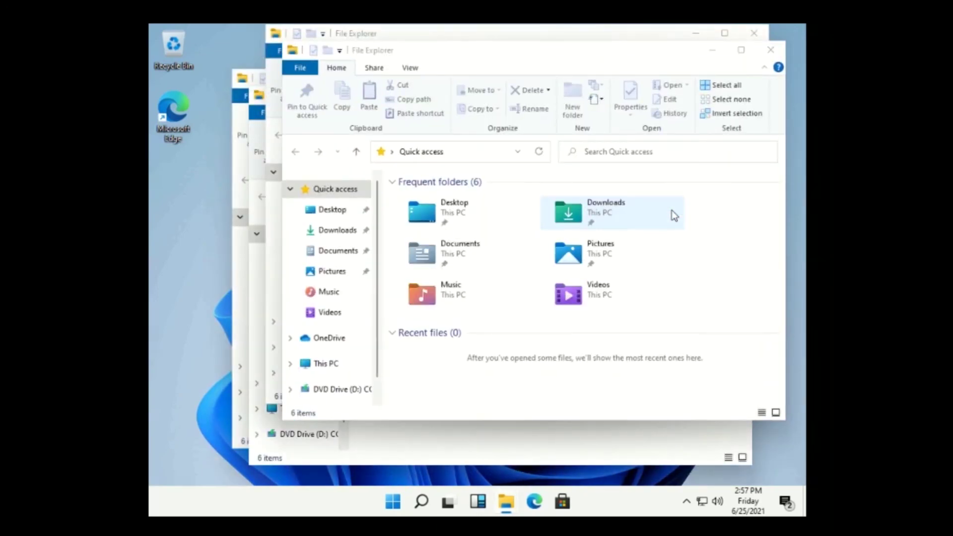
key("super+e")
key("super+e")
key("super+e")
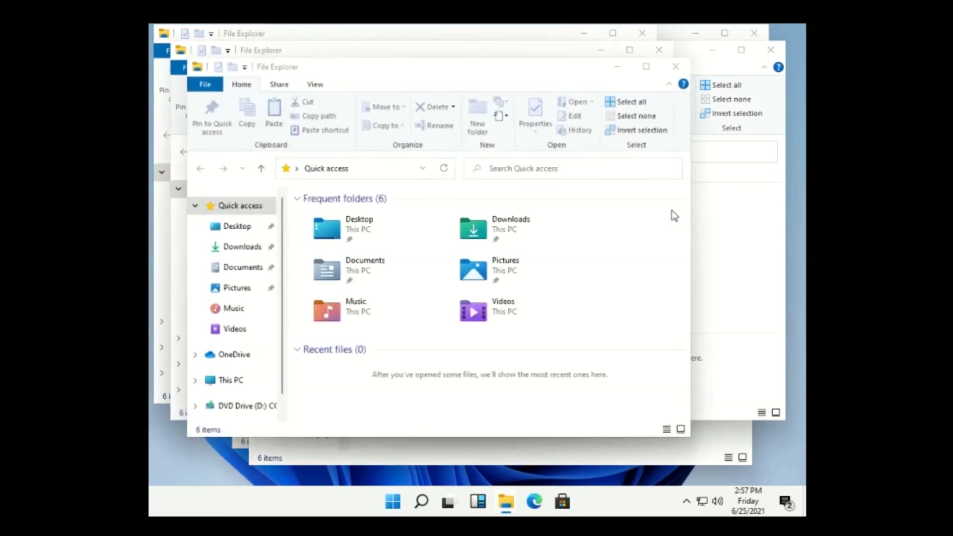
key("super+e")
key("super+e")
key("super+e")
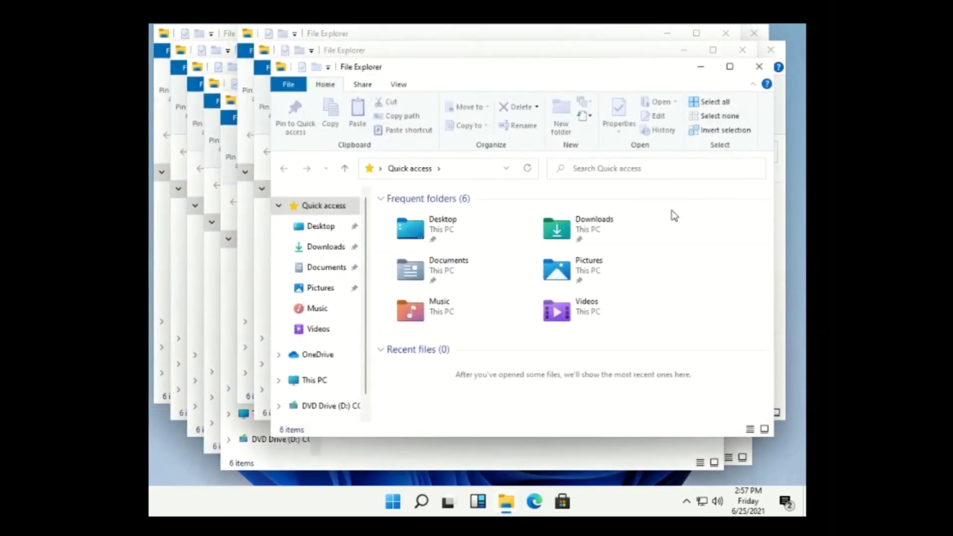
- Move through the open File Explorer windows in the window switcher and bring a different one to the front
key("alt+Tab")
key("Right")
key("Right")
key("Right")
key("Right")
key("Right")
key("Right")
key("Right")
key("Right")
key("Up")
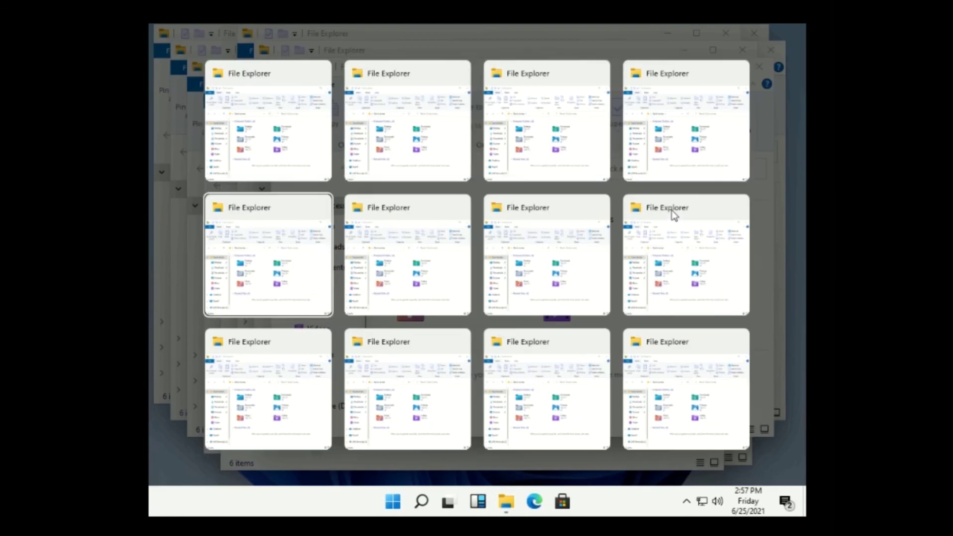
key("Down")
key("Down")
key("Down")
key("Right")
key("Right")
key("Right")
key("Right")
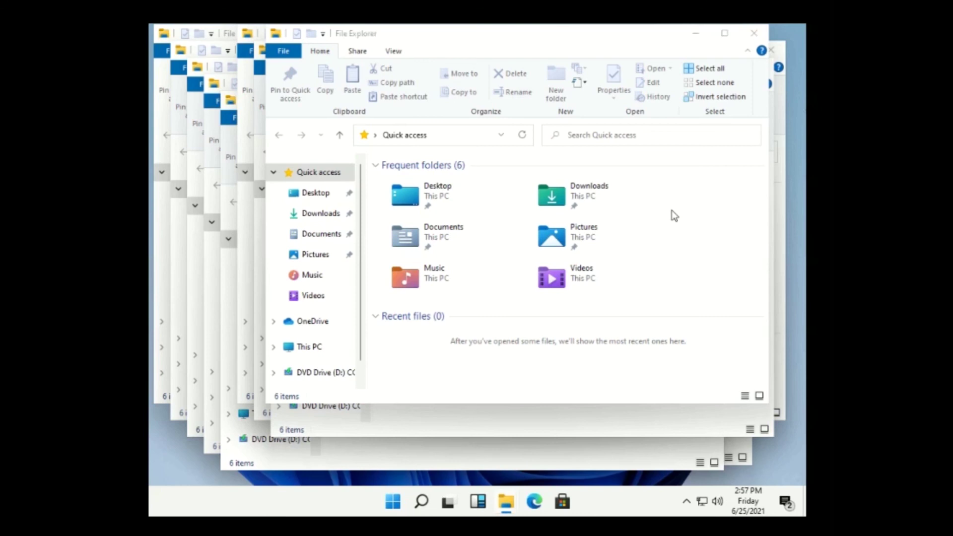
- Open several more File Explorer windows on top of the existing cascade
key("ctrl+n")
key("ctrl+n")
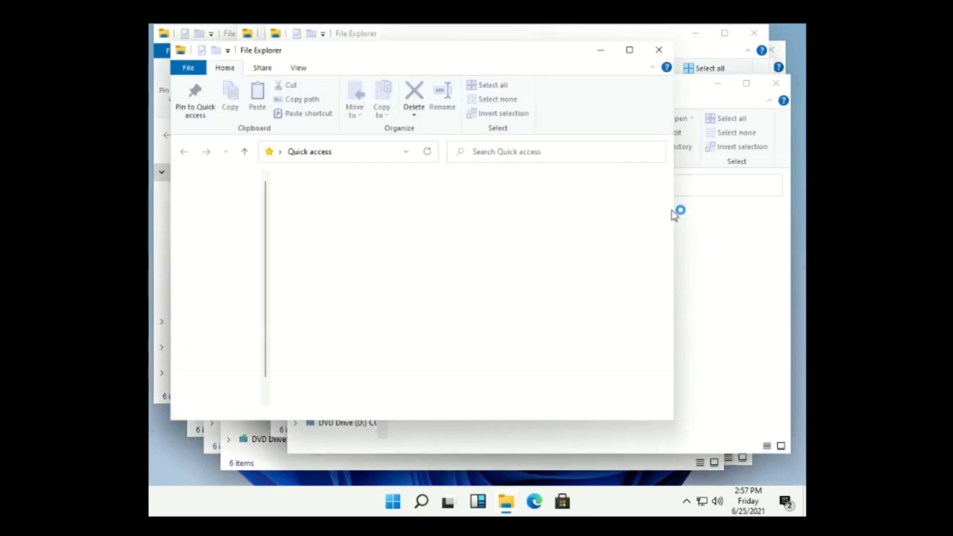
key("ctrl+n")
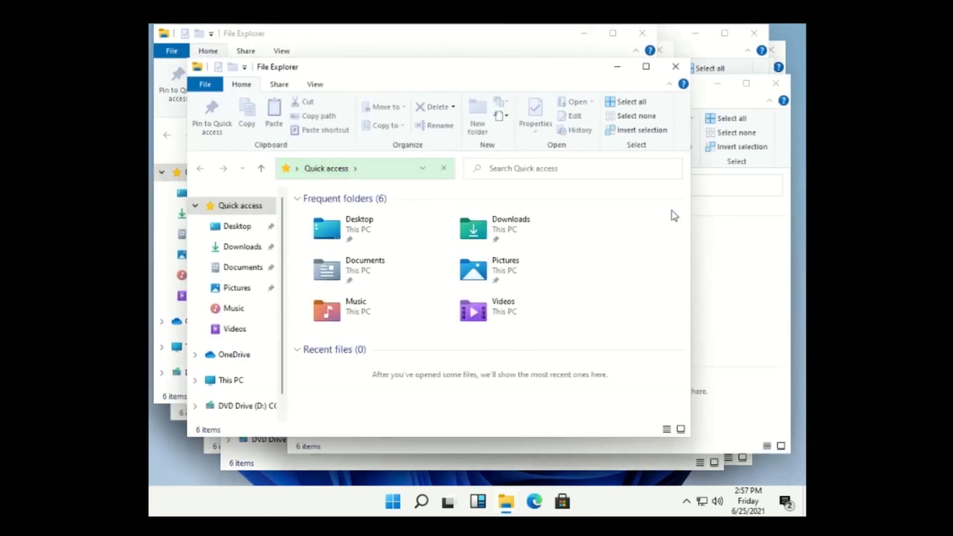
- Go down and back up the rows of window thumbnails in the window switcher, then switch to the second window
key("alt+Tab")
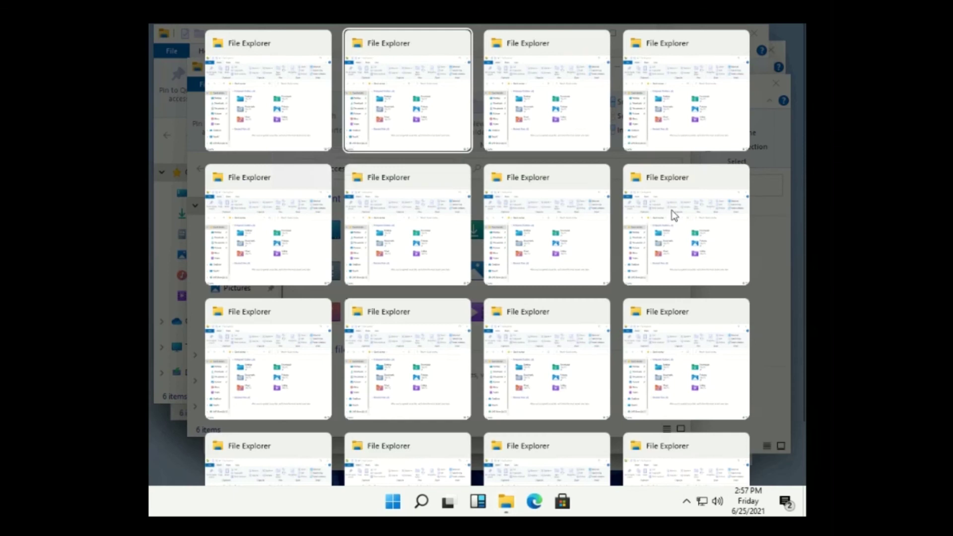
key("Down")
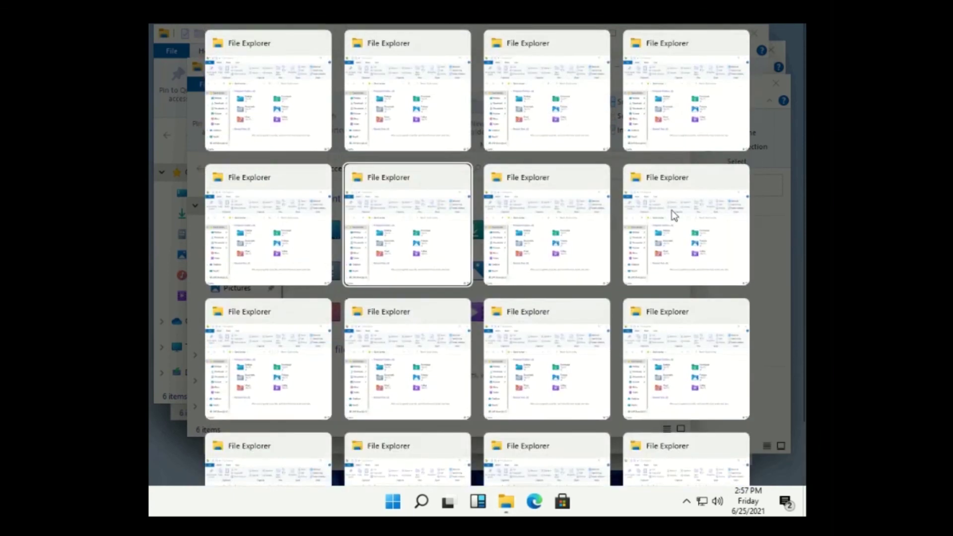
key("Down")
key("Down")
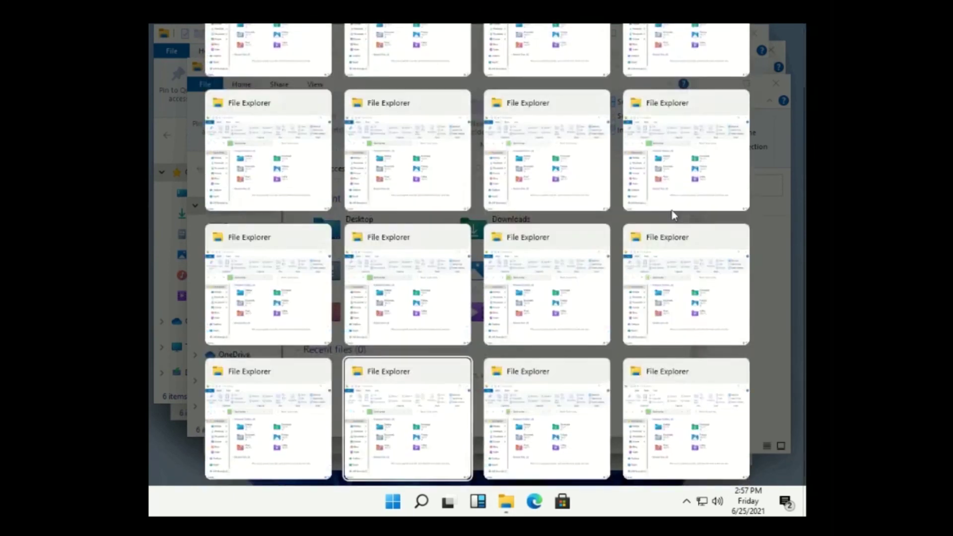
key("Up")
key("Up")
key("Up")
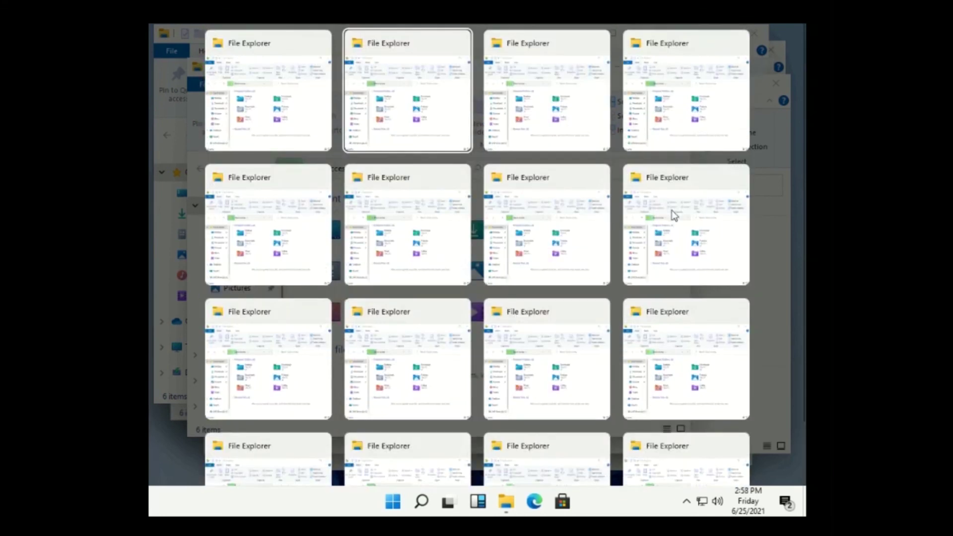
key("Return")
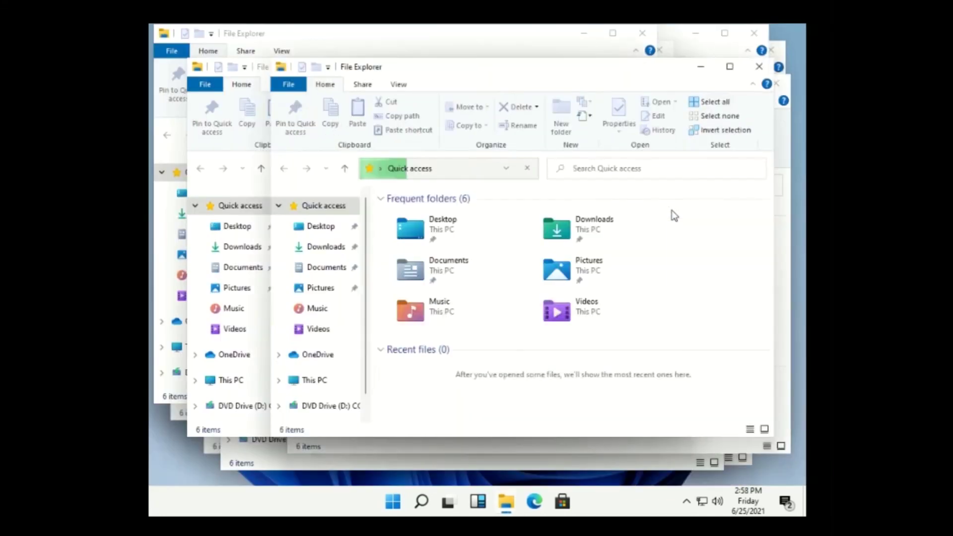
- Open a few further File Explorer windows, then close every File Explorer window to return to the empty desktop
key("ctrl+n")
key("ctrl+n")
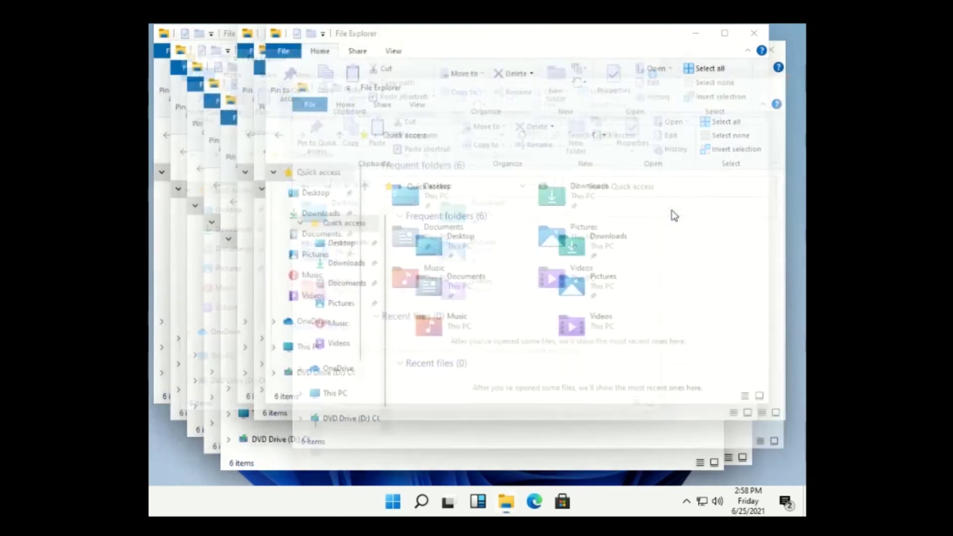
key("ctrl+w")
key("ctrl+w")
key("ctrl+w")
key("ctrl+w")
key("ctrl+w")
key("ctrl+w")
key("ctrl+w")
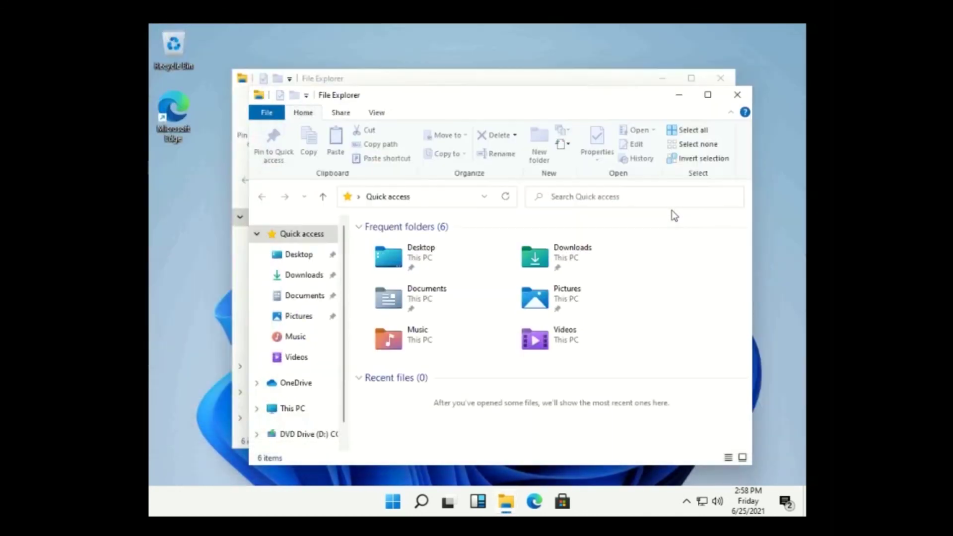
key("ctrl+w")
key("ctrl+w")
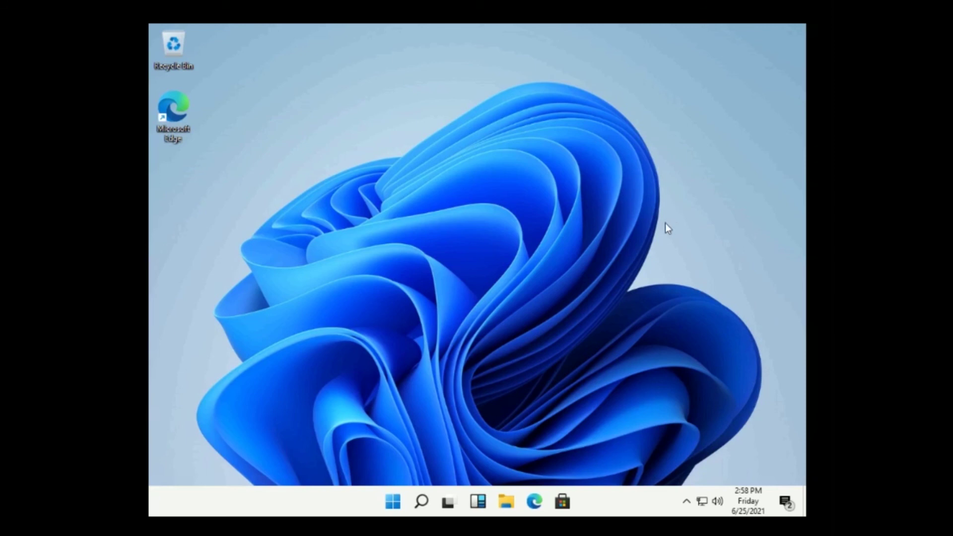
- Launch Microsoft Edge, complete its first-run setup with the Inspirational new tab page, and dismiss the sync sign-in offer
left_click(534, 504)
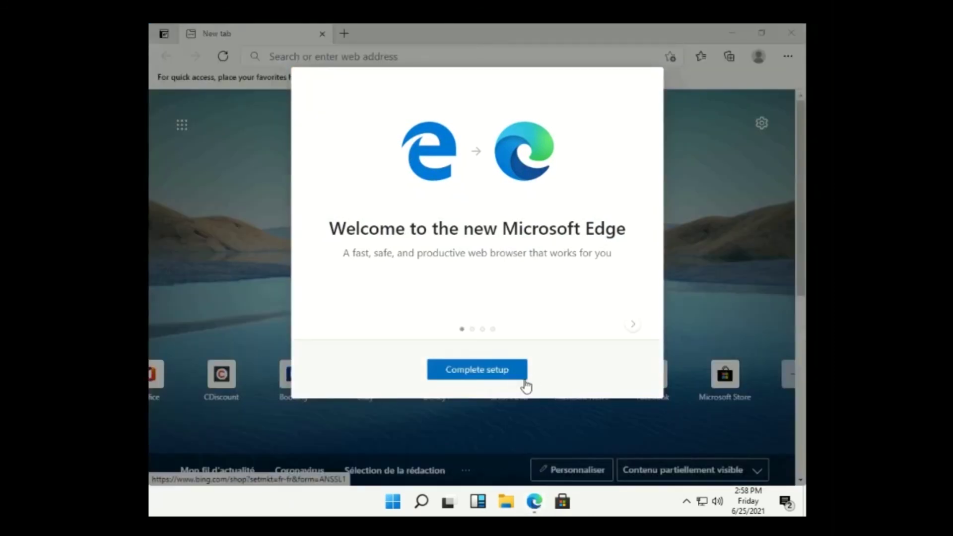
left_click(524, 380)
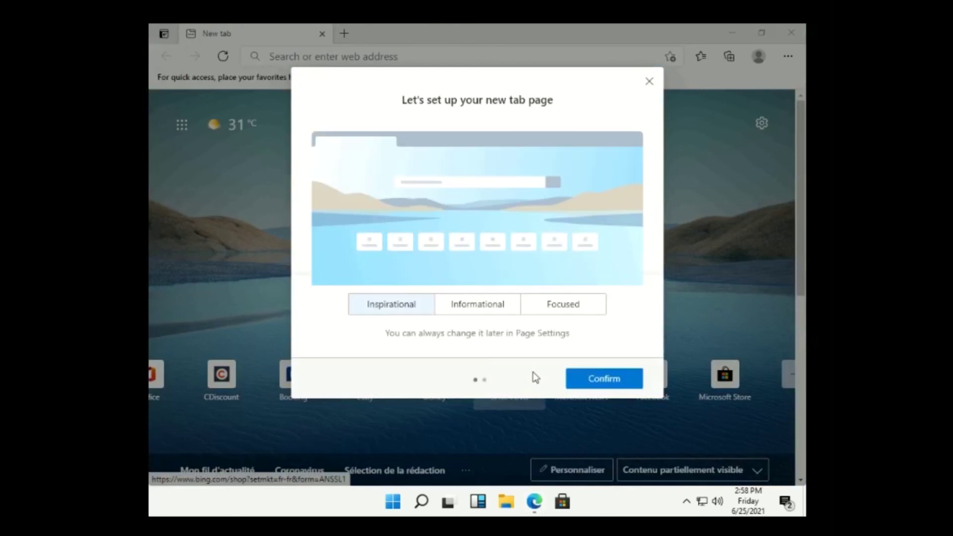
left_click(593, 382)
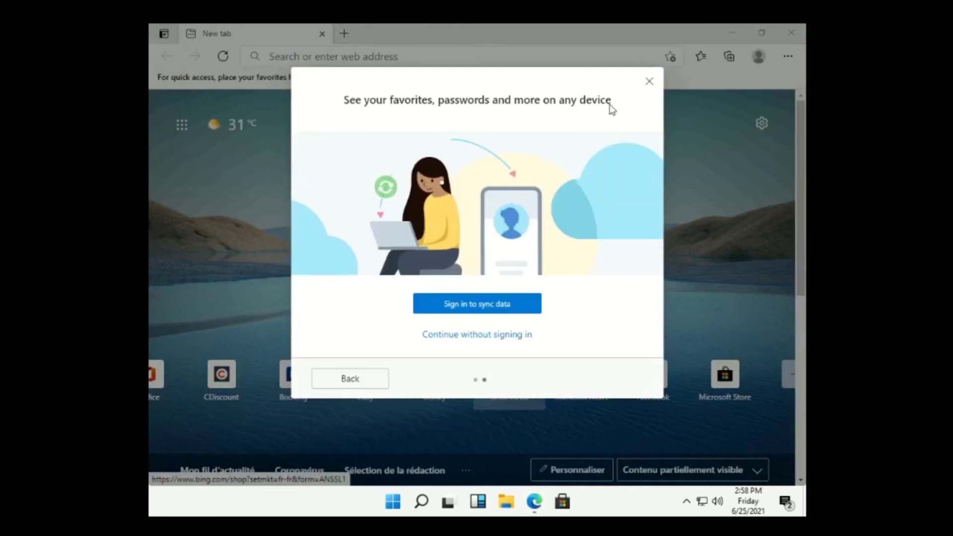
left_click(649, 81)
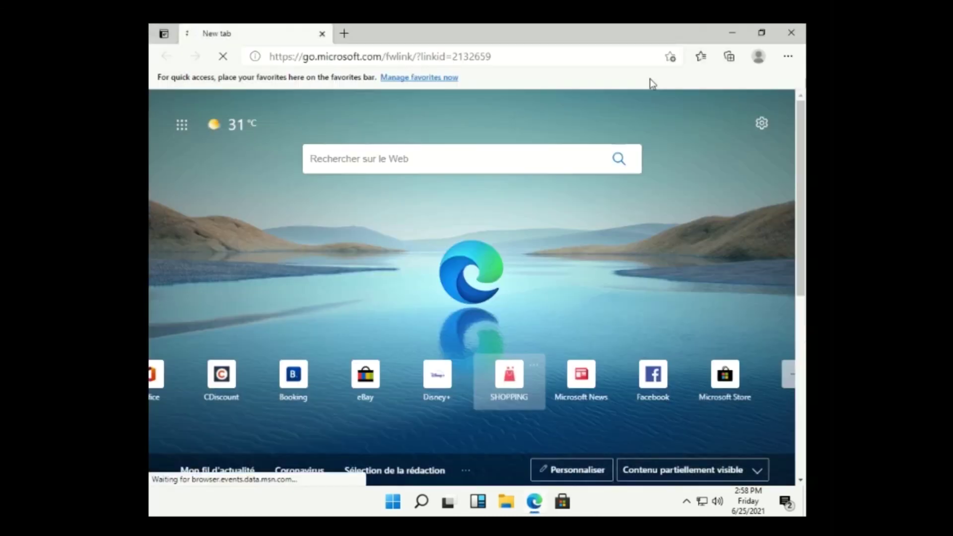
- Minimize the browser, view the pending notifications and quick actions in the notification center, and close it again
left_click(732, 35)
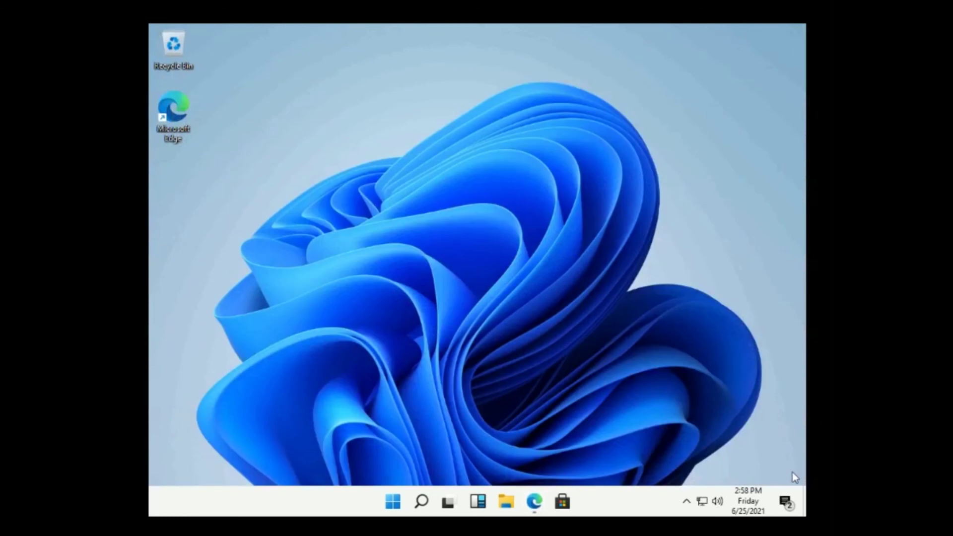
left_click(786, 502)
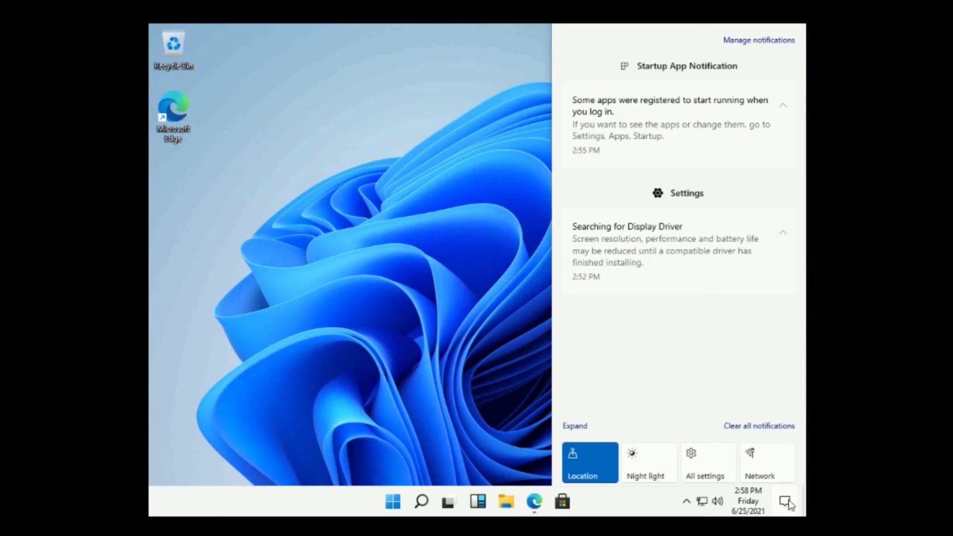
left_click(786, 502)
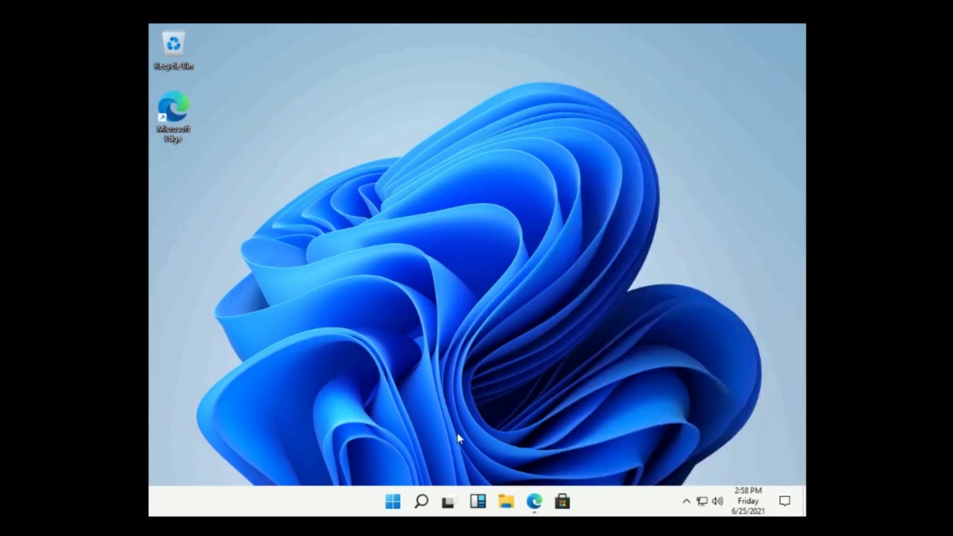
- Look through both pages of pinned apps in Start and the complete apps list, then return to the pinned apps
key("super")
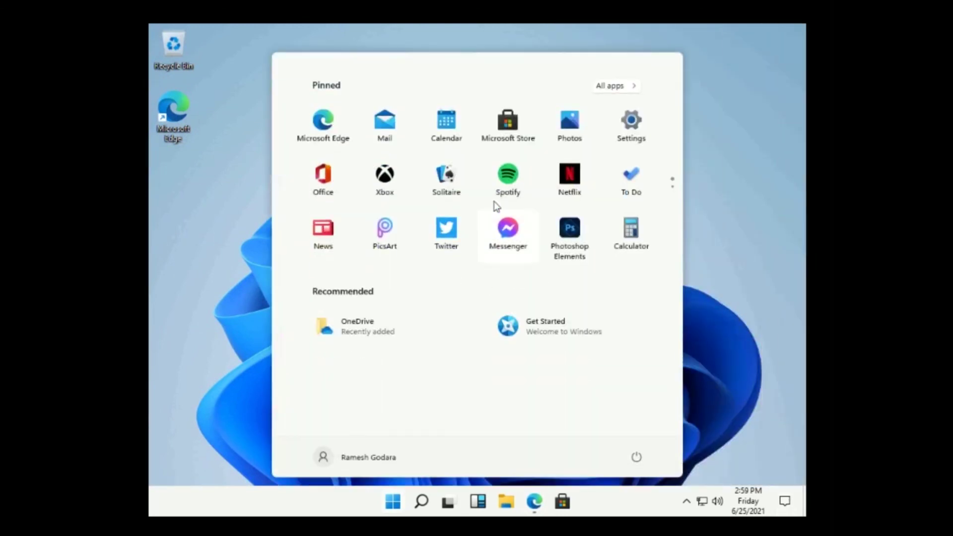
scroll(479, 198, "down", 1)
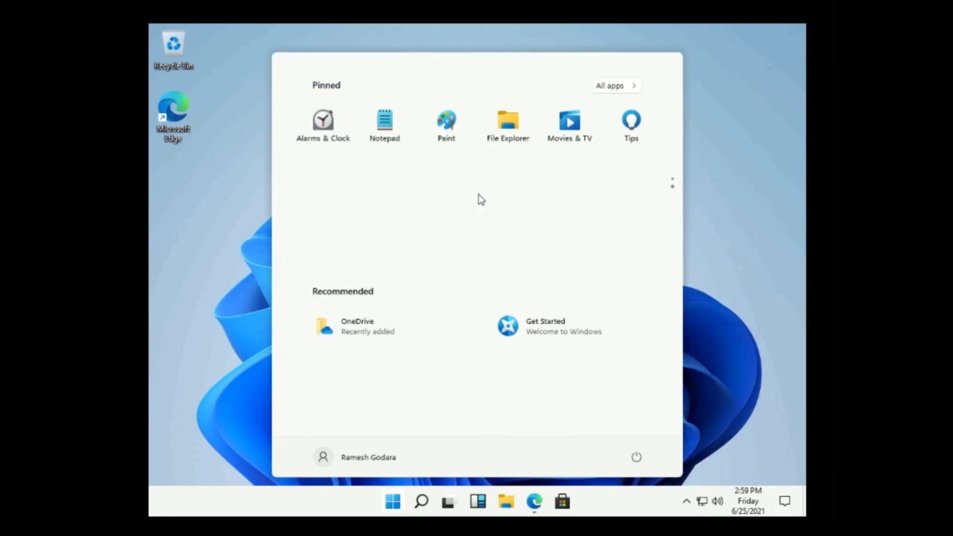
scroll(480, 197, "up", 1)
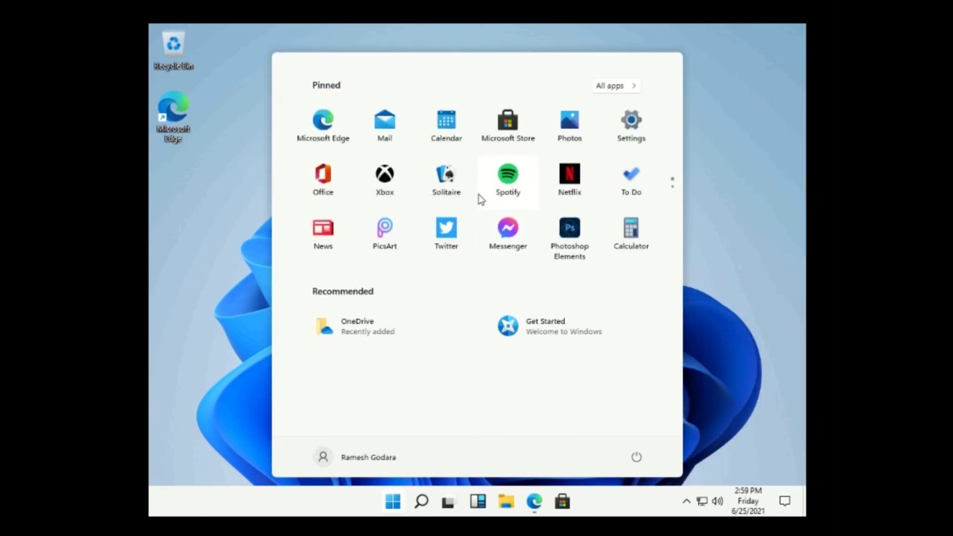
scroll(478, 195, "down", 1)
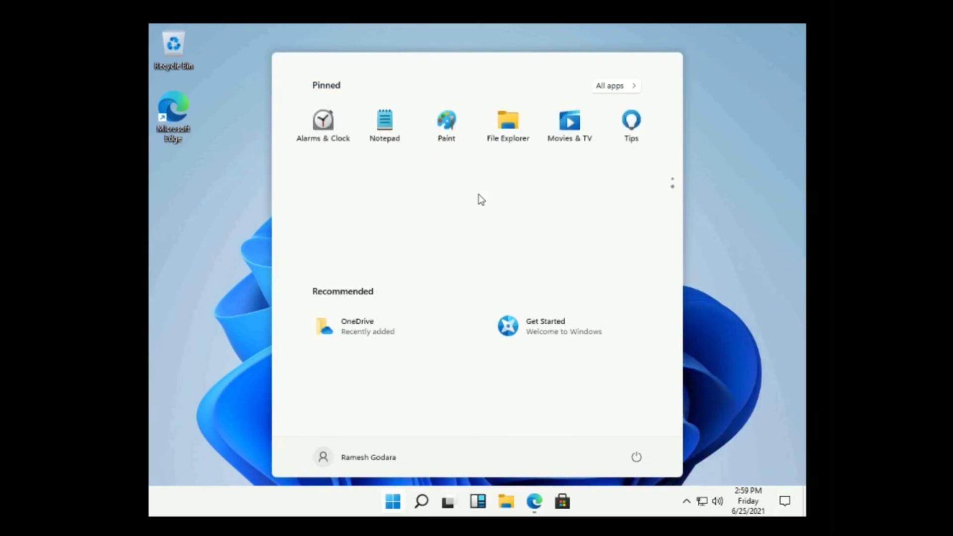
left_click(615, 87)
scroll(587, 230, "down", 10)
scroll(587, 231, "up", 10)
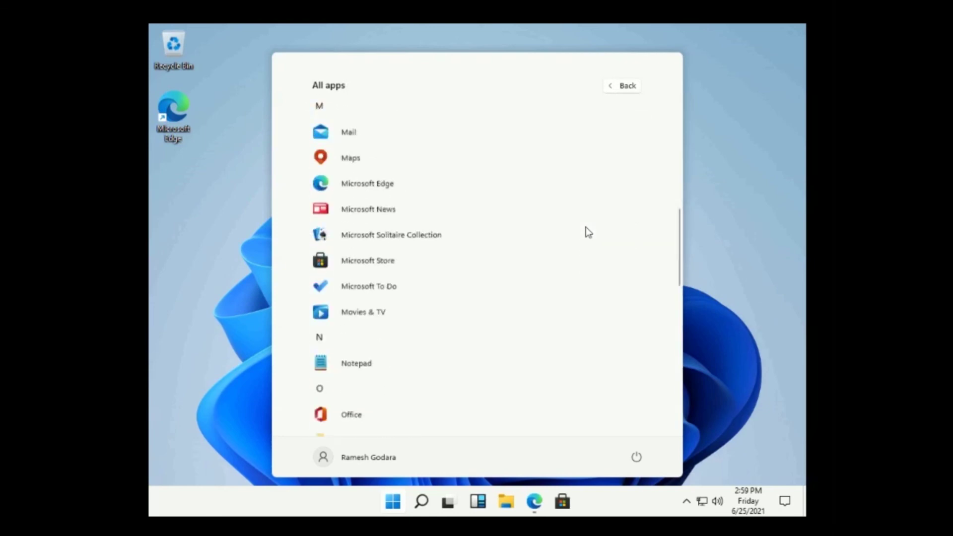
left_click(610, 90)
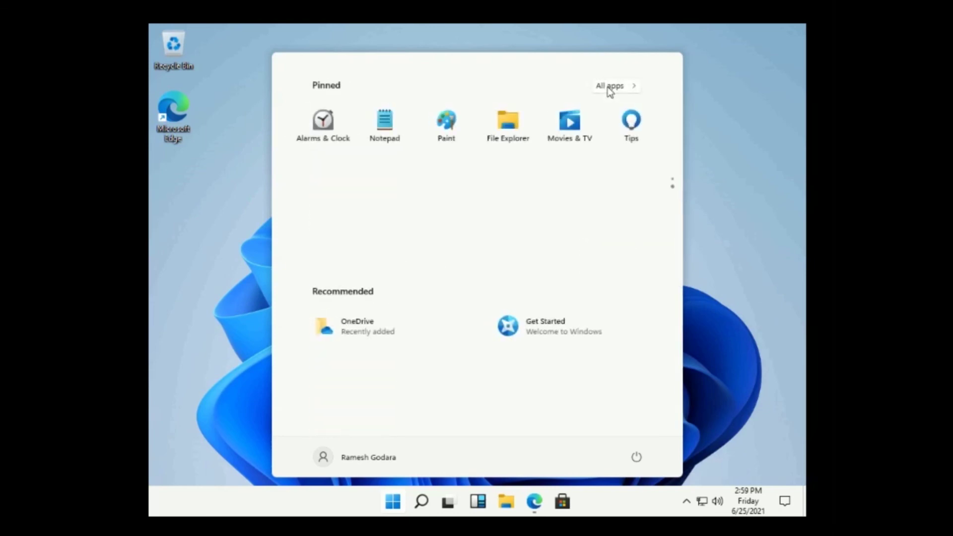
- Shut down the computer from Start
left_click(639, 459)
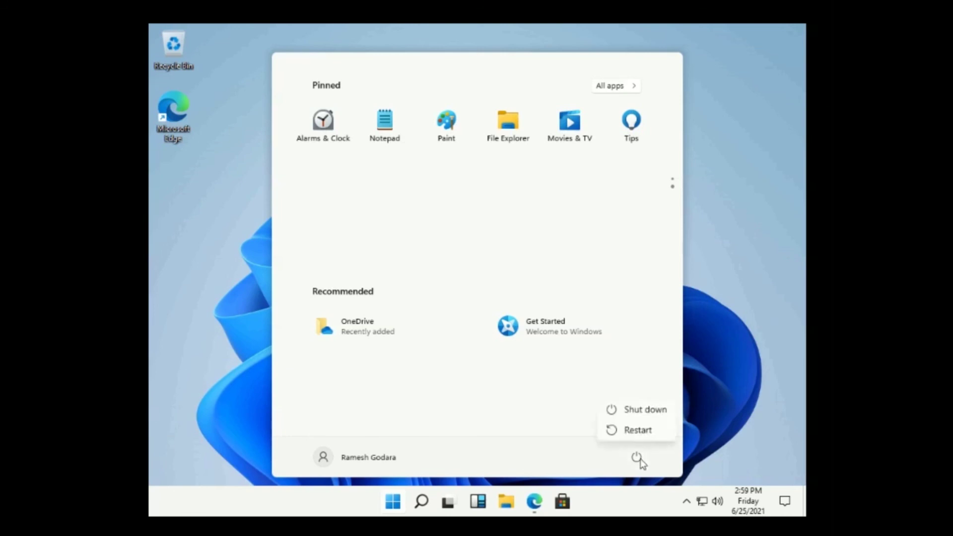
left_click(636, 410)
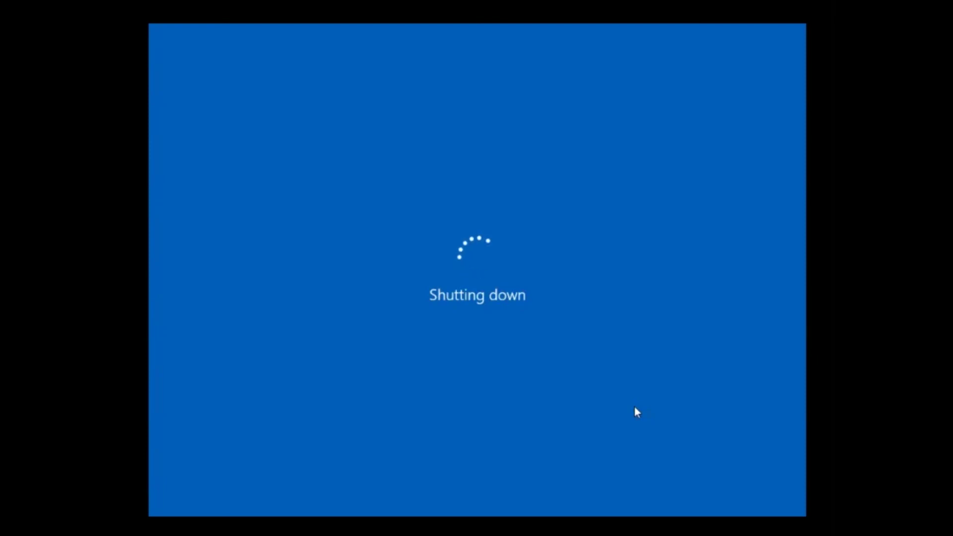